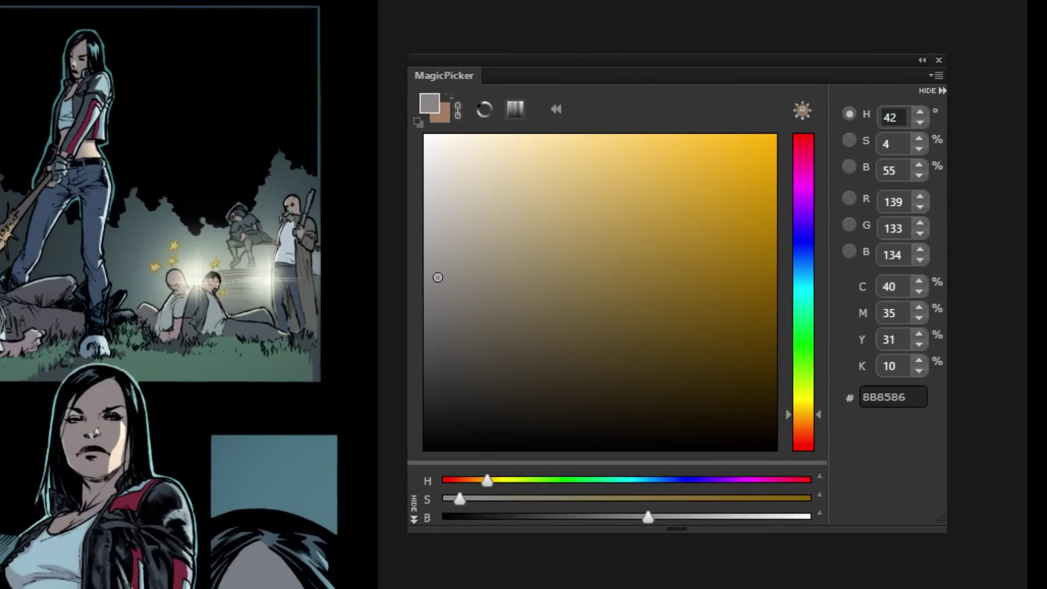
# Pick muted yellow-browns #7D7769 and #787060, black, and the stronger brown #6B5932 within the same golden hue
pyautogui.moveTo(489, 281); pyautogui.dragTo(482, 295)
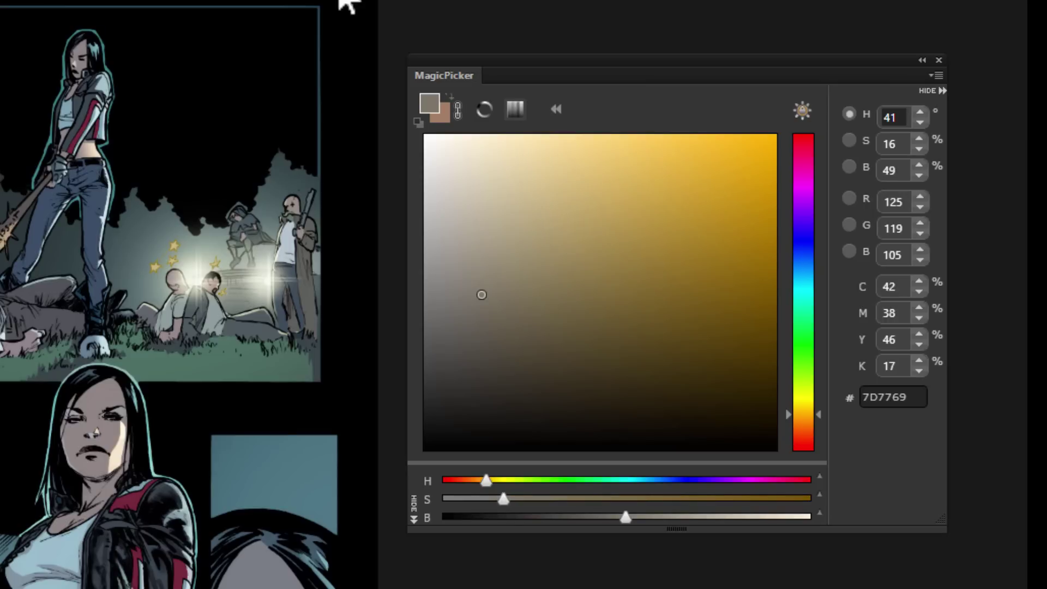
pyautogui.click(494, 301)
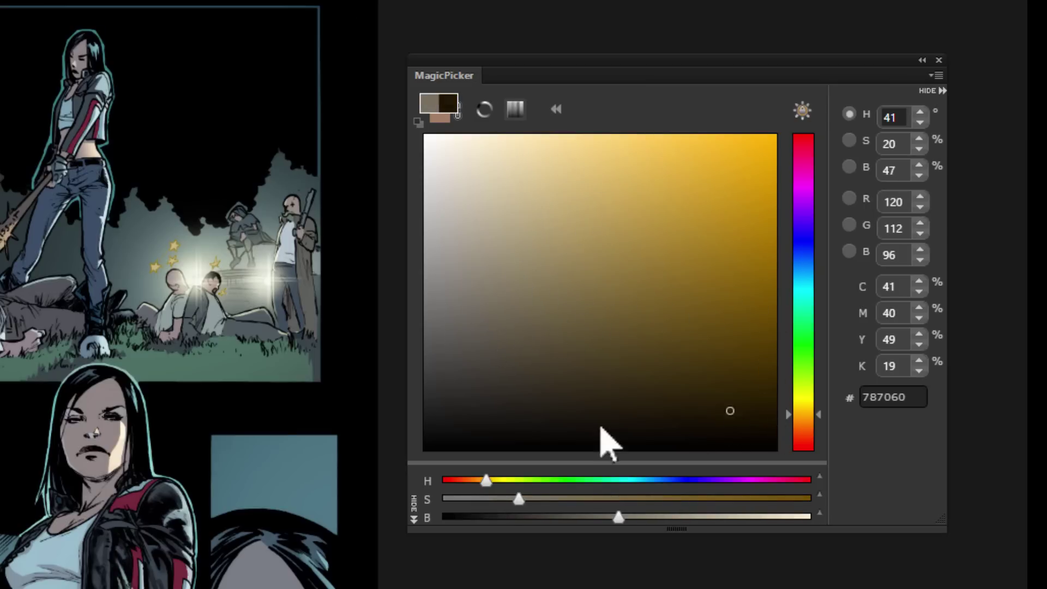
pyautogui.moveTo(784, 306); pyautogui.dragTo(547, 454)
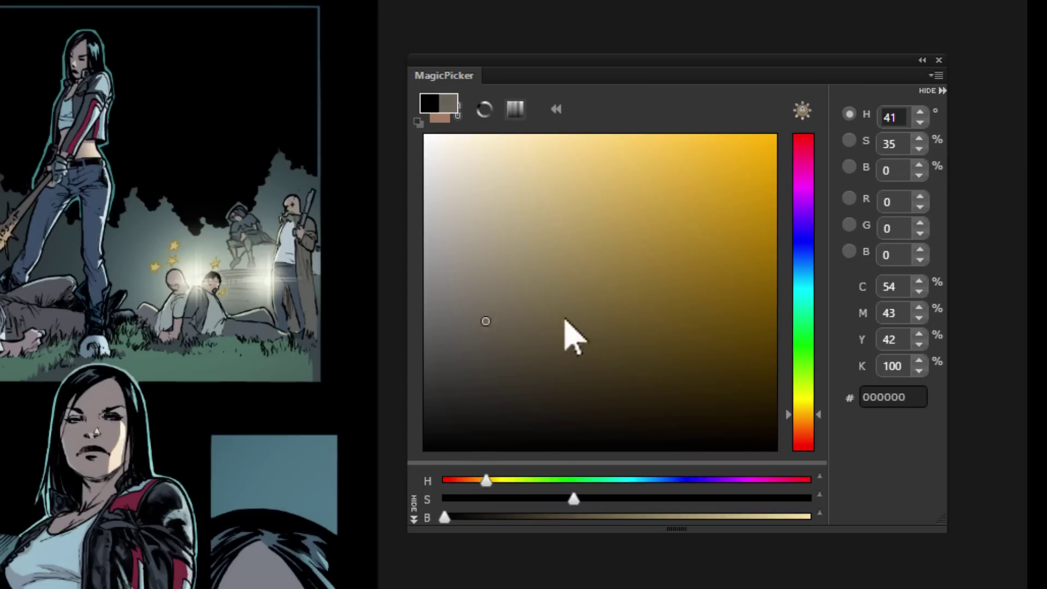
pyautogui.click(609, 317)
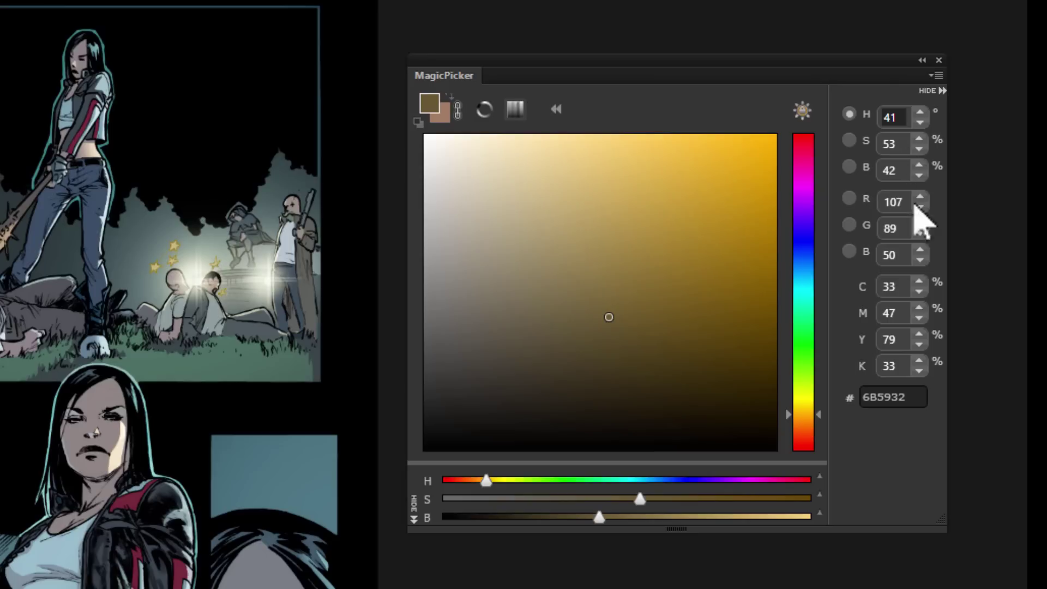
# Darken the golden brown progressively through #665329 and #5E4B21 to the near-black #141007
pyautogui.click(636, 324)
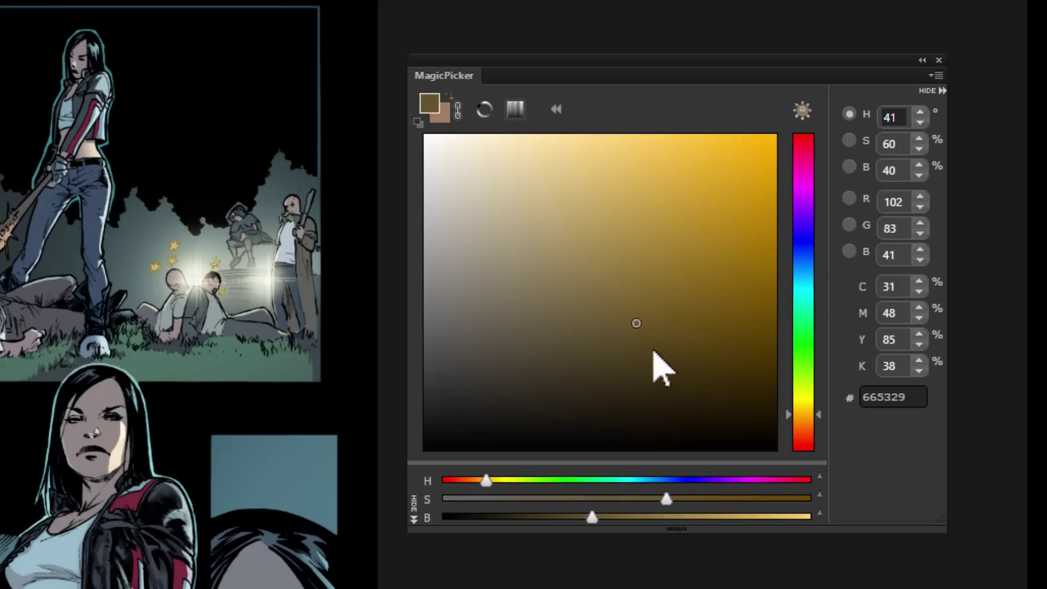
pyautogui.click(650, 329)
pyautogui.click(654, 335)
pyautogui.click(655, 342)
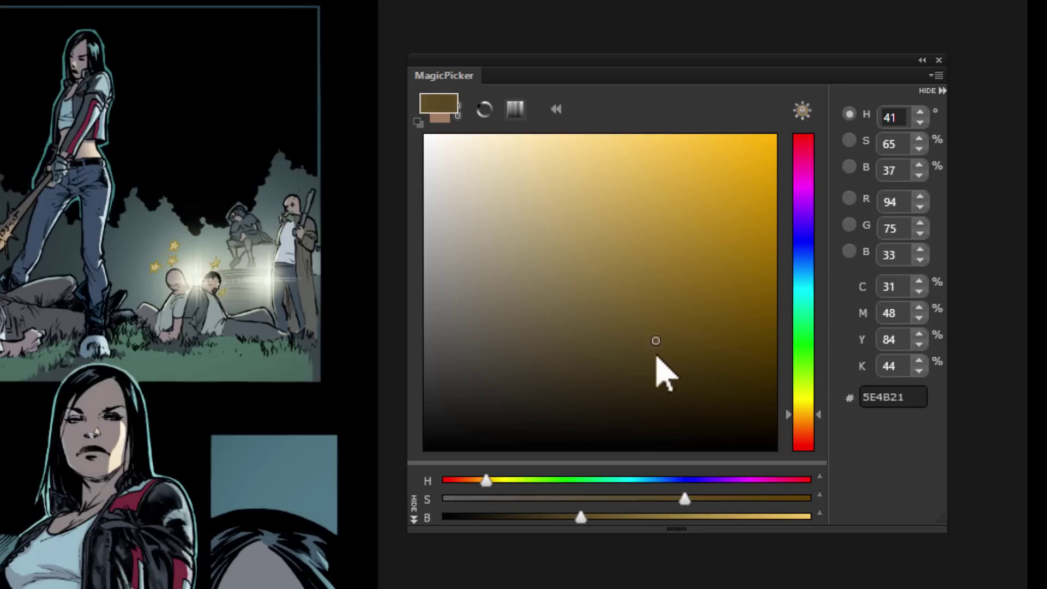
pyautogui.click(657, 373)
pyautogui.click(655, 425)
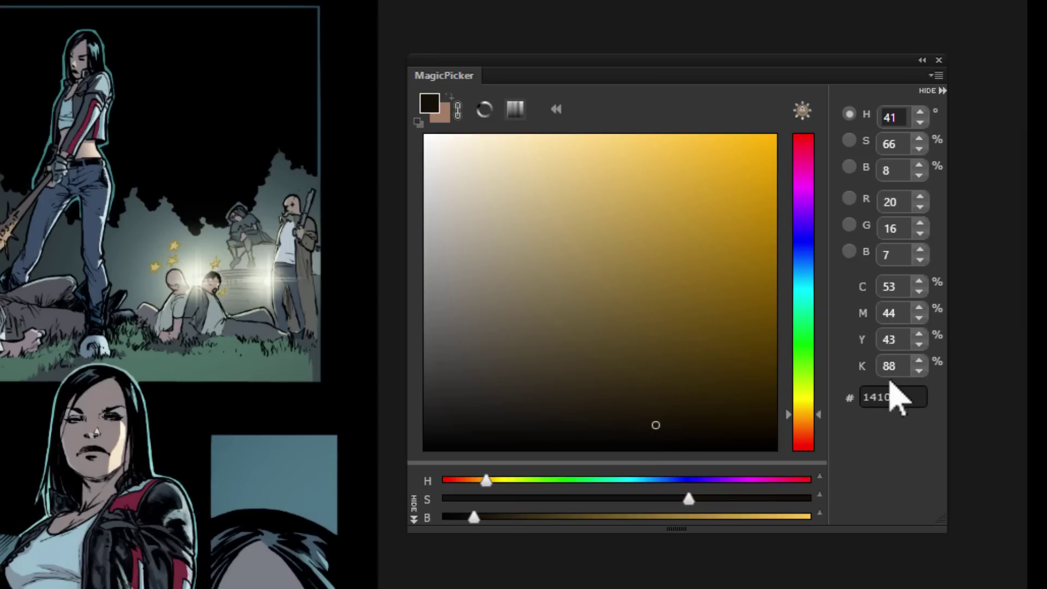
# Brighten the golden brown progressively through #7D6229, #AB8738 and #D4A644 to #D6A740
pyautogui.click(660, 334)
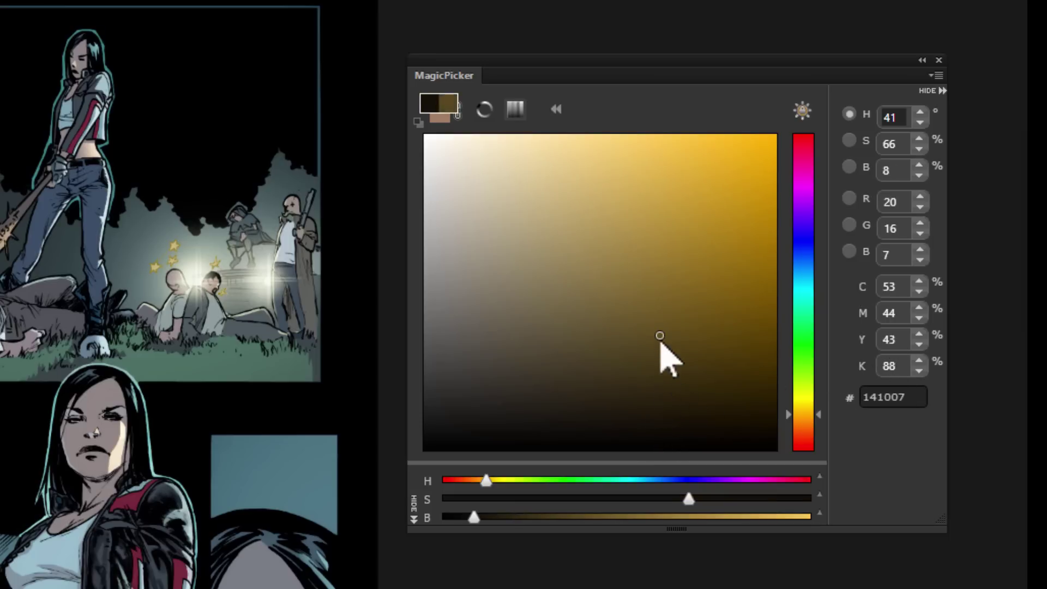
pyautogui.click(660, 294)
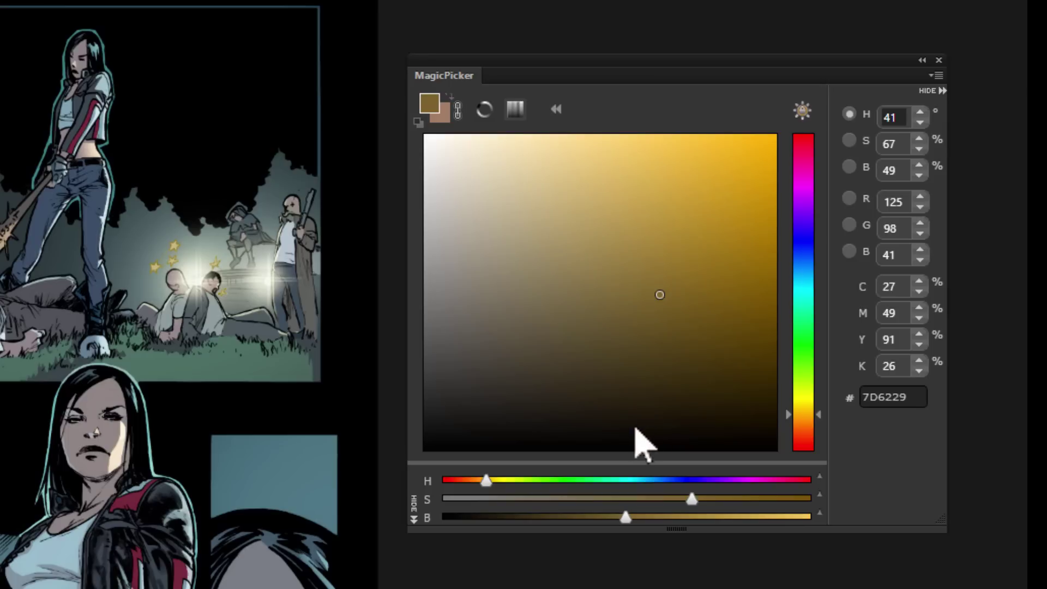
pyautogui.click(662, 216)
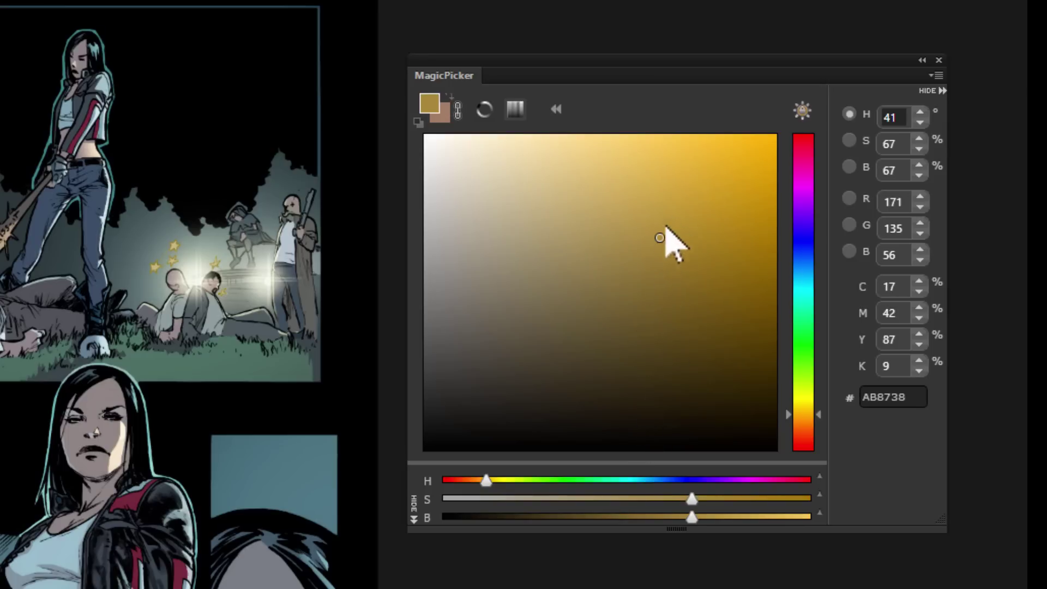
pyautogui.click(663, 201)
pyautogui.click(666, 186)
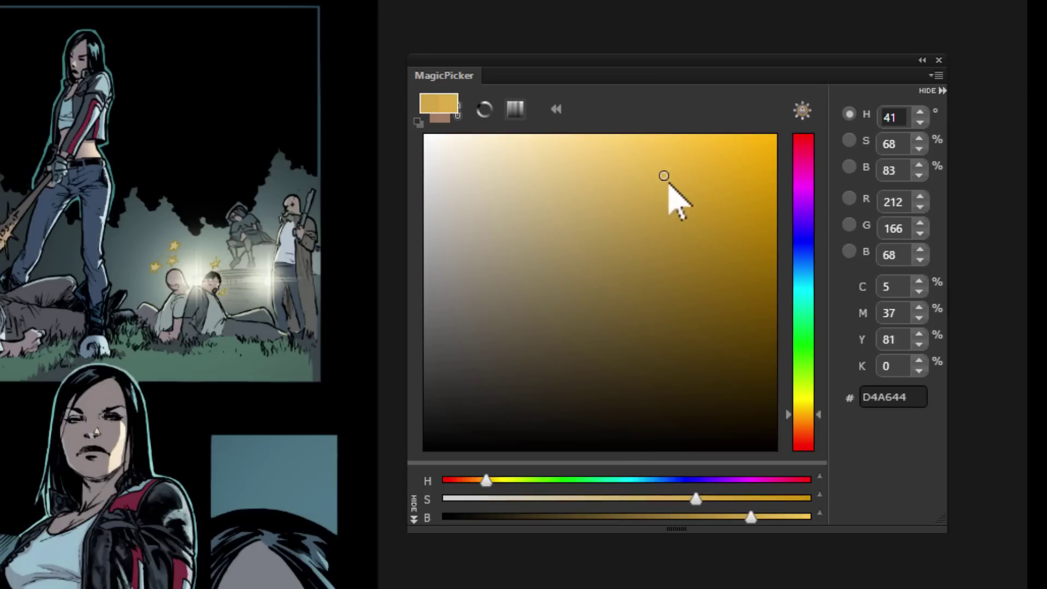
pyautogui.click(670, 186)
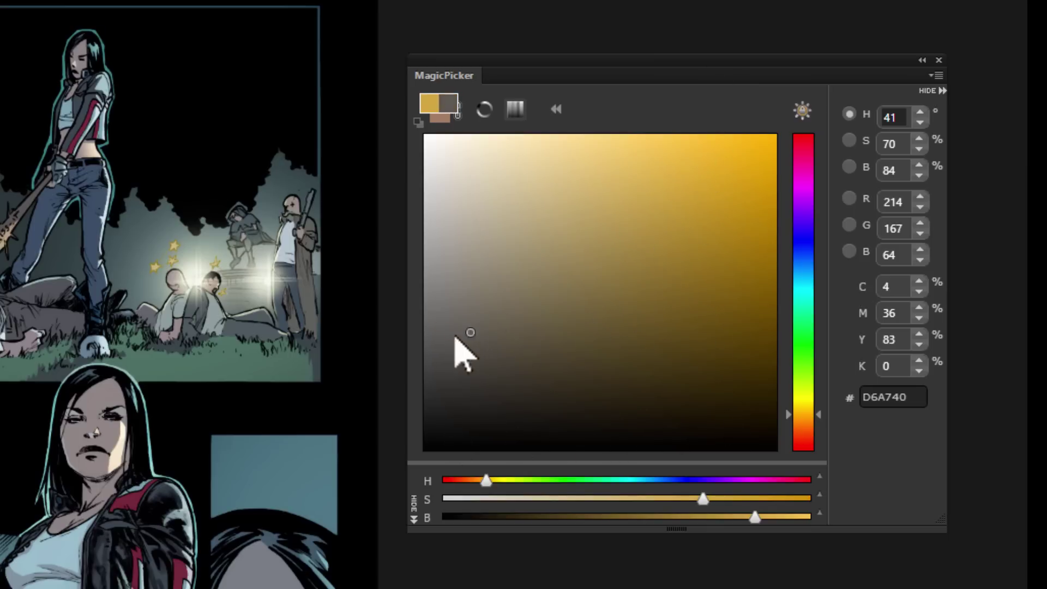
# Choose the highly saturated dark brown #1F1501, followed by the slightly lighter dark brown #403111
pyautogui.click(774, 352)
pyautogui.click(760, 413)
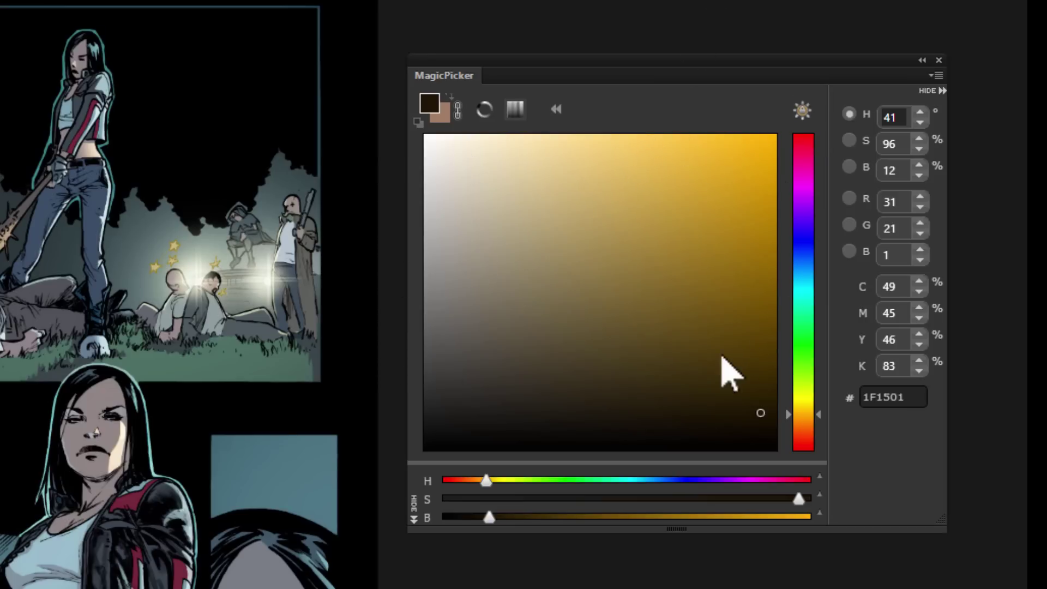
pyautogui.click(687, 356)
pyautogui.click(679, 371)
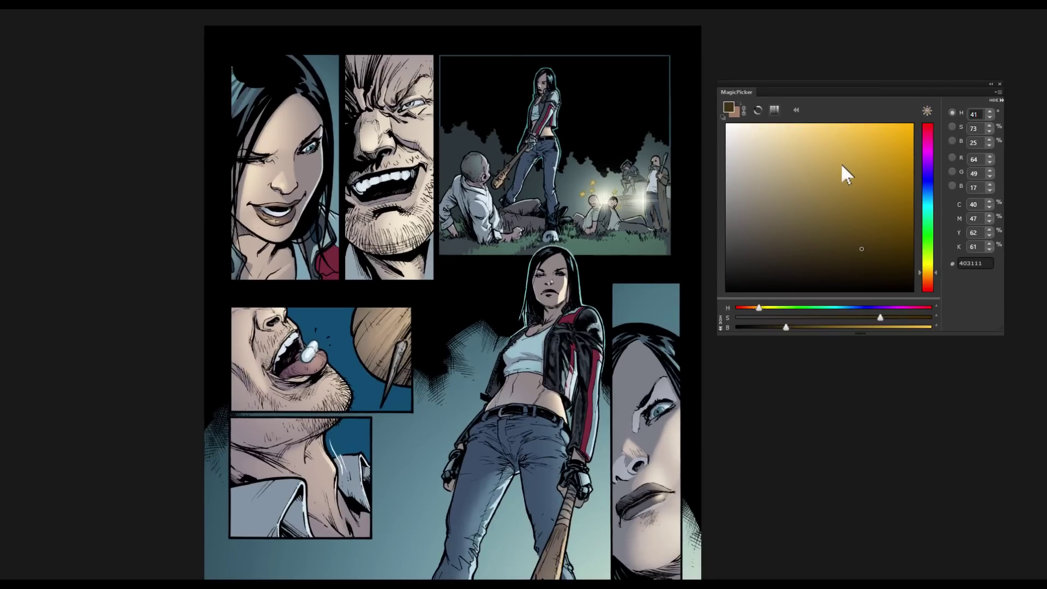
# Try the mid-bright golden brown #9E7826, and darken it through #4A3812 to #332811
pyautogui.click(979, 263)
pyautogui.click(888, 212)
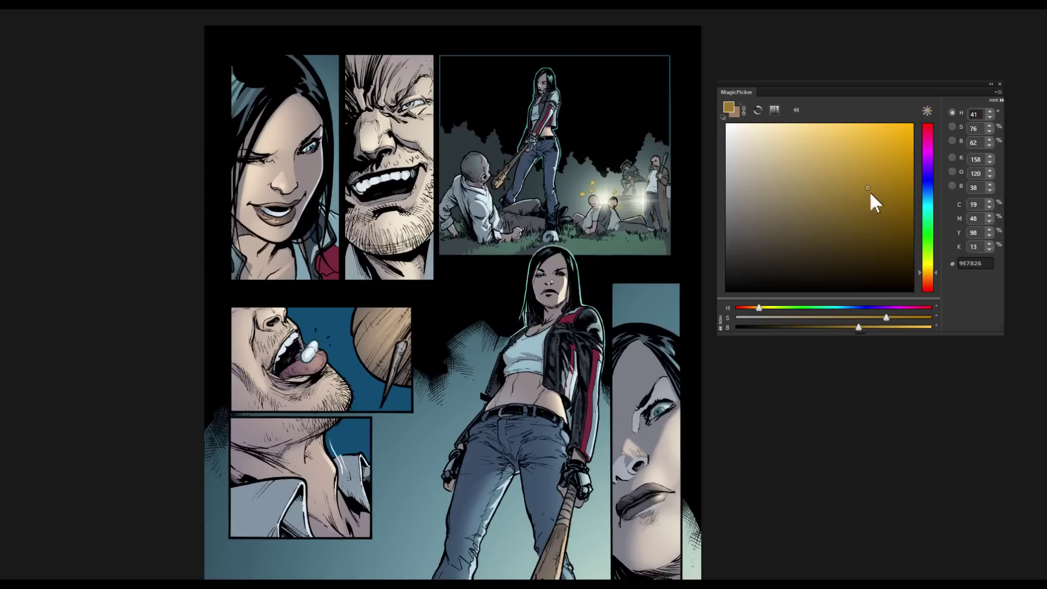
pyautogui.click(866, 244)
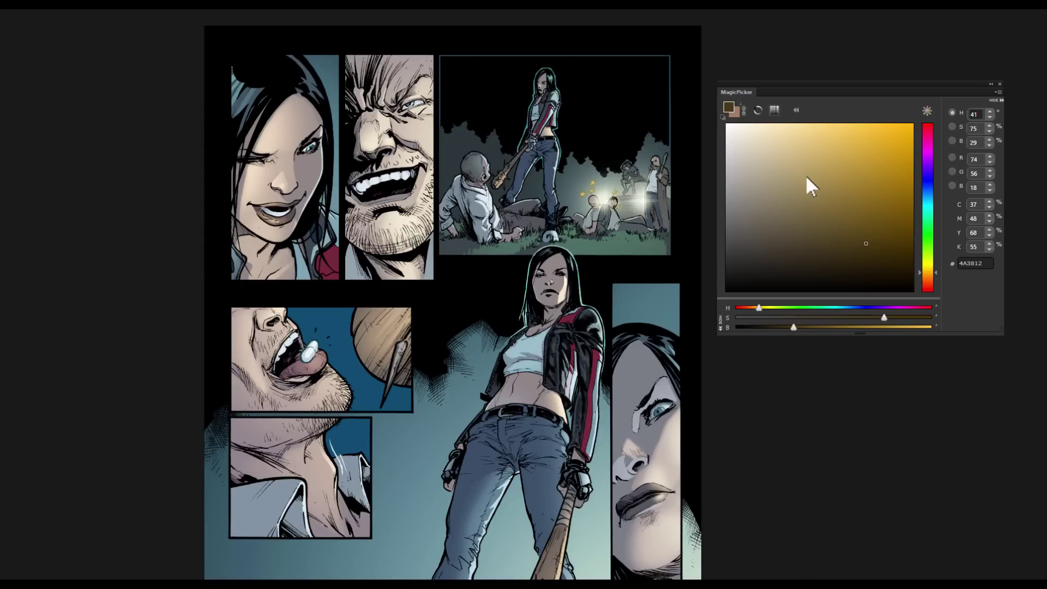
pyautogui.moveTo(872, 248); pyautogui.dragTo(850, 257)
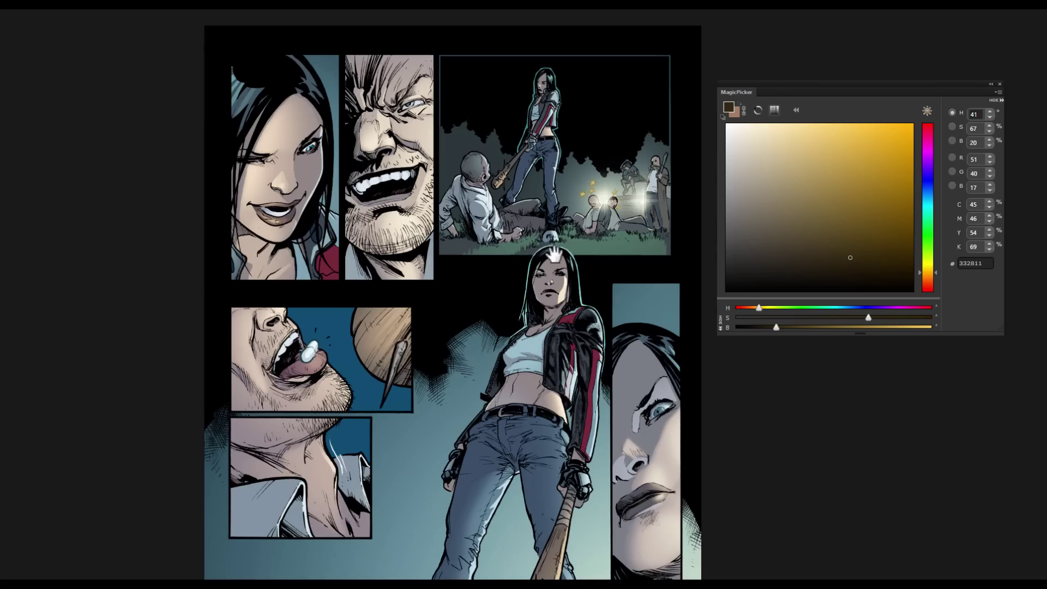
# Set the foreground color to the saturated red #BA0912, circle the winking woman's face in the first panel, and undo the circle
pyautogui.moveTo(554, 254); pyautogui.dragTo(556, 202)
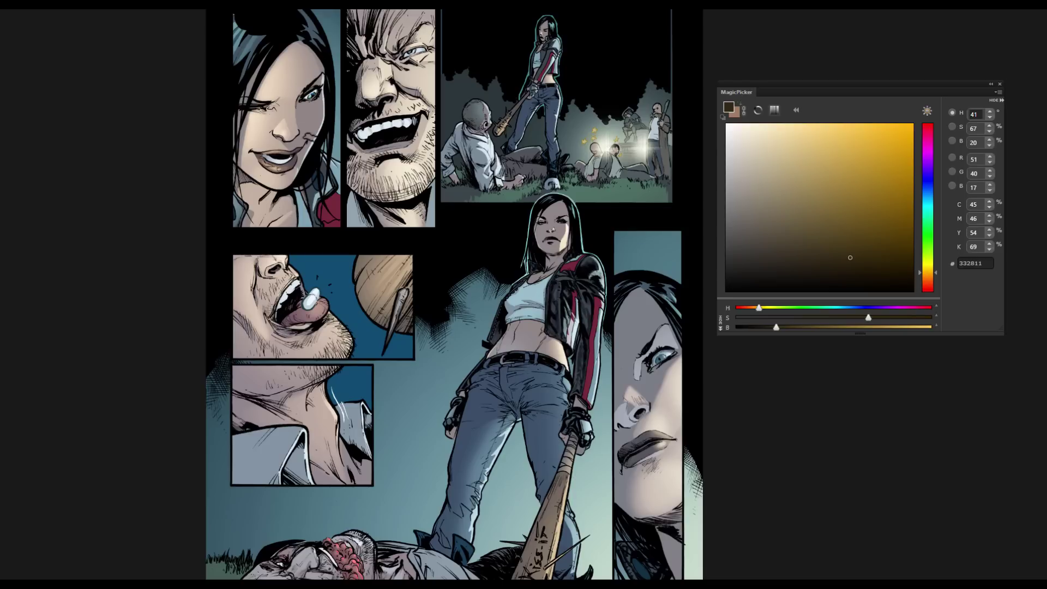
pyautogui.click(927, 125)
pyautogui.click(903, 168)
pyautogui.moveTo(303, 72); pyautogui.dragTo(308, 85)
pyautogui.moveTo(264, 175); pyautogui.dragTo(267, 164)
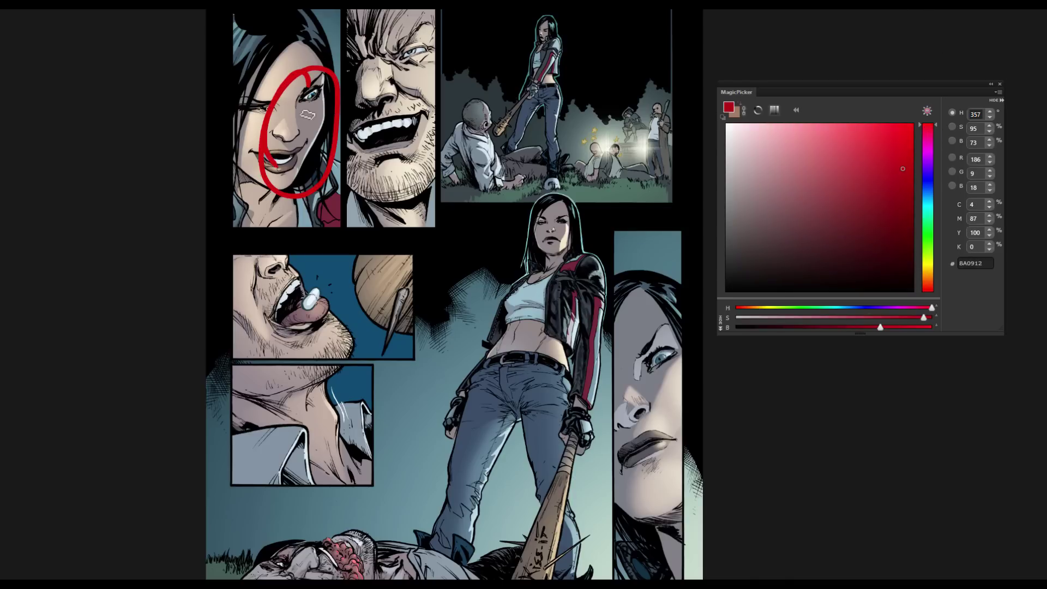
pyautogui.hotkey('ctrl', 'z')
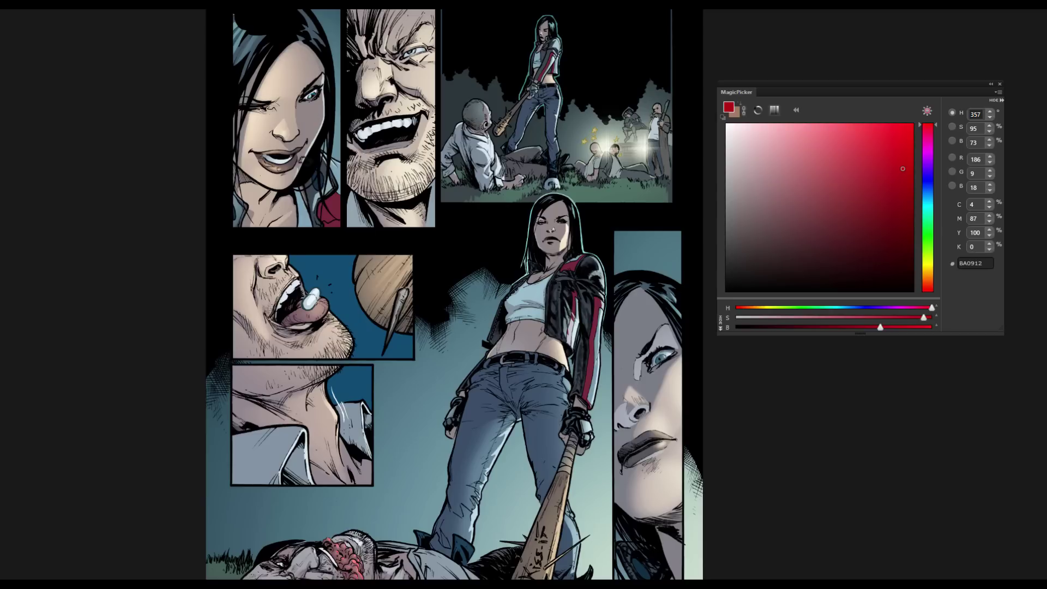
# Mark the small standing woman and the legs of the large central figure's jeans with red strokes, undoing the marks
pyautogui.moveTo(528, 107)
pyautogui.mouseDown()
pyautogui.moveTo(526, 96)
pyautogui.moveTo(556, 104)
pyautogui.moveTo(549, 155)
pyautogui.mouseUp()
pyautogui.hotkey('ctrl', 'z')
pyautogui.moveTo(493, 379)
pyautogui.mouseDown()
pyautogui.moveTo(570, 459)
pyautogui.moveTo(423, 491)
pyautogui.mouseUp()
pyautogui.hotkey('ctrl', 'z')
pyautogui.moveTo(509, 430); pyautogui.dragTo(463, 545)
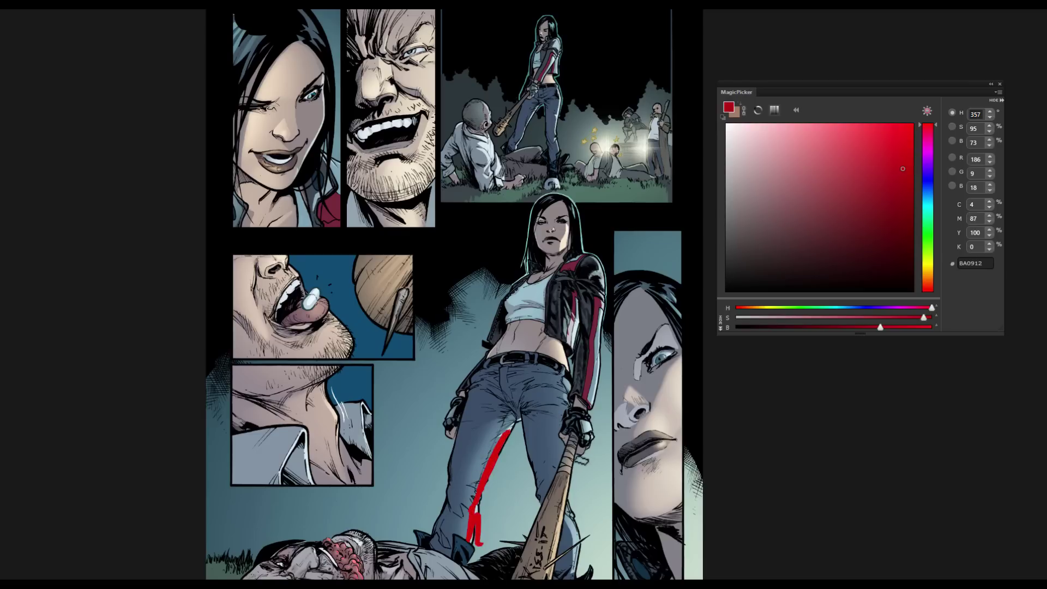
pyautogui.moveTo(585, 457); pyautogui.dragTo(579, 579)
pyautogui.hotkey('ctrl', 'z')
pyautogui.hotkey('ctrl', 'z')
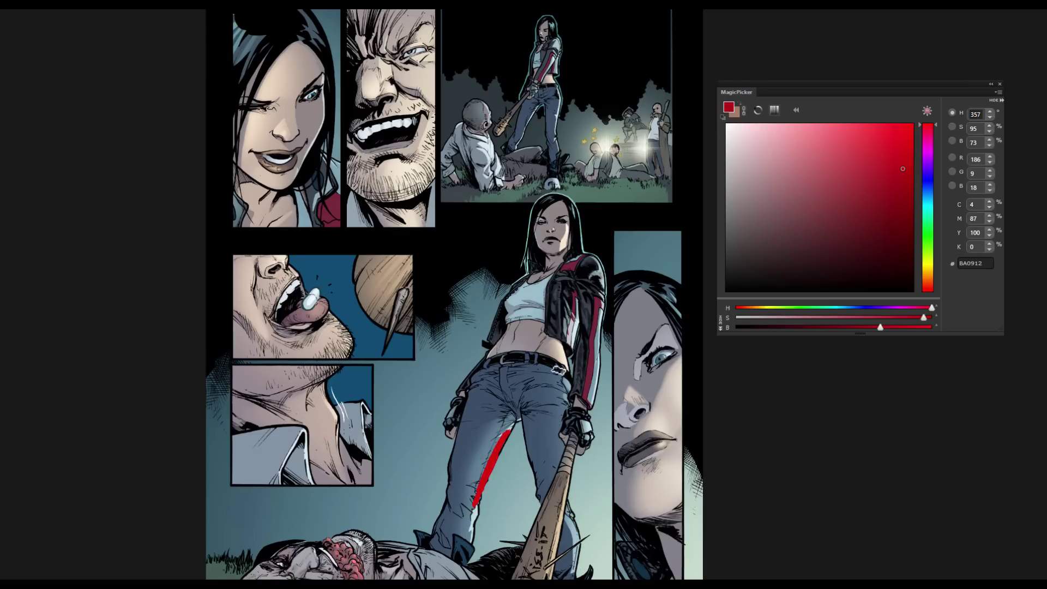
pyautogui.hotkey('ctrl', 'z')
# Sample the blue-grey of the central figure's jeans and the shadow tone on the winking woman's face
pyautogui.keyDown('alt'); pyautogui.click(496, 381); pyautogui.keyUp('alt')
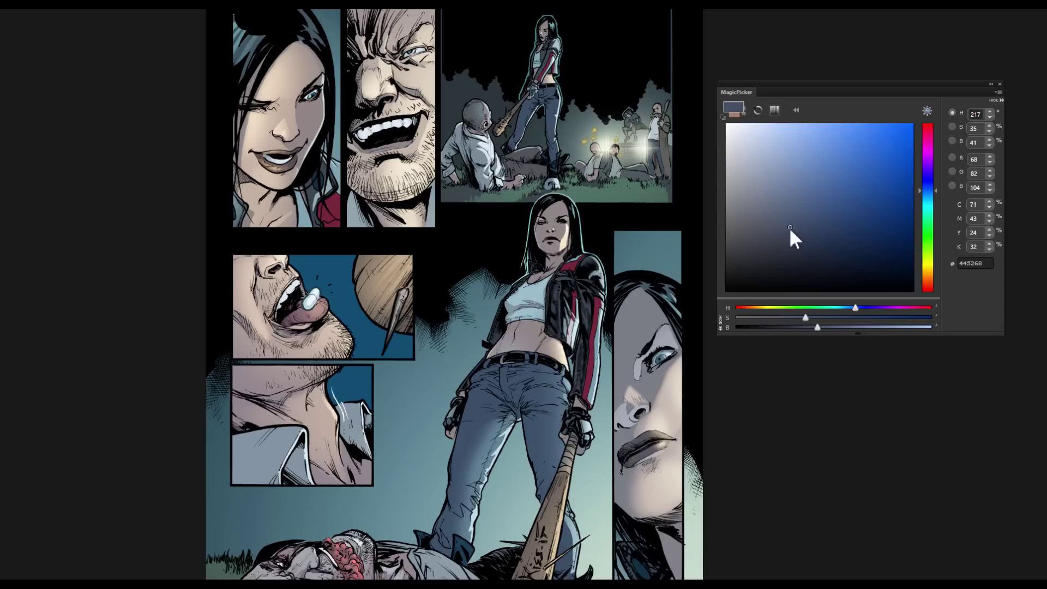
pyautogui.click(792, 226)
pyautogui.keyDown('alt'); pyautogui.click(480, 396); pyautogui.keyUp('alt')
pyautogui.keyDown('alt'); pyautogui.click(329, 102); pyautogui.keyUp('alt')
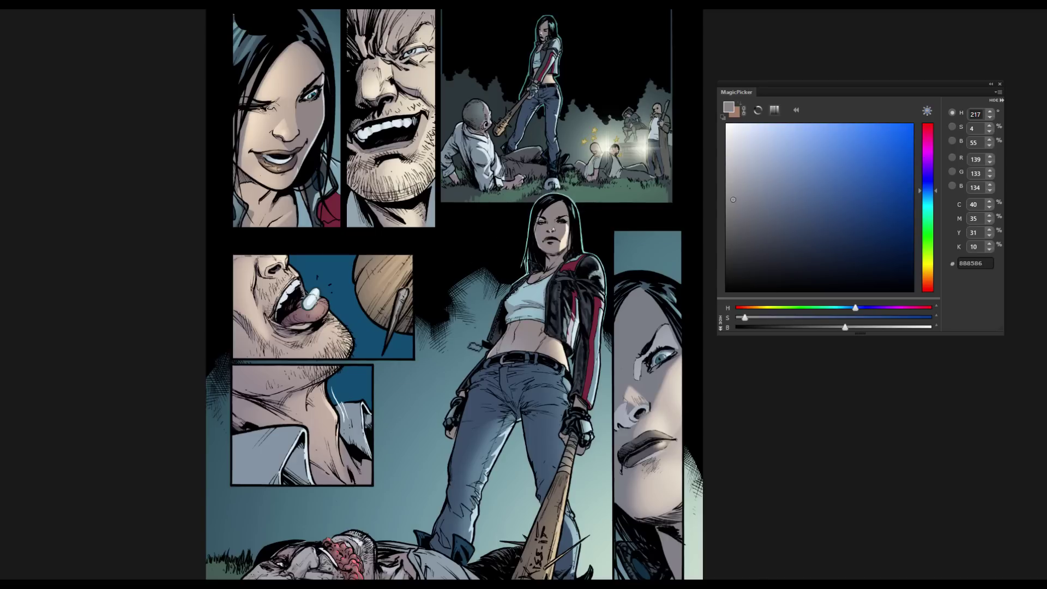
# Switch to the teal comic page and sample the sky and the blue car in the roadside panel
pyautogui.hotkey('ctrl', 'Tab')
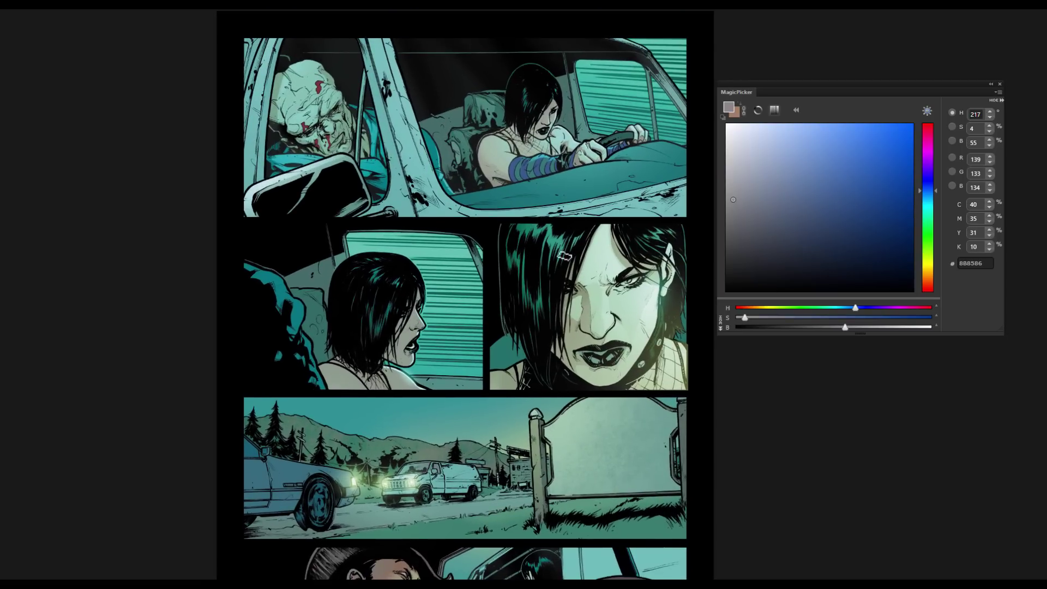
pyautogui.moveTo(568, 211); pyautogui.dragTo(579, 52)
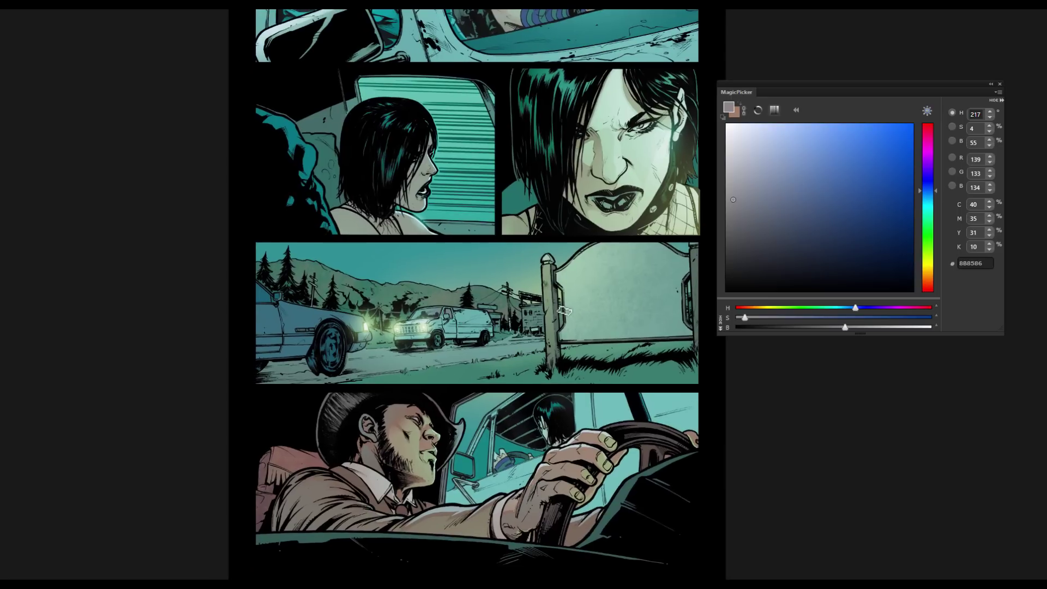
pyautogui.keyDown('alt'); pyautogui.click(354, 248); pyautogui.keyUp('alt')
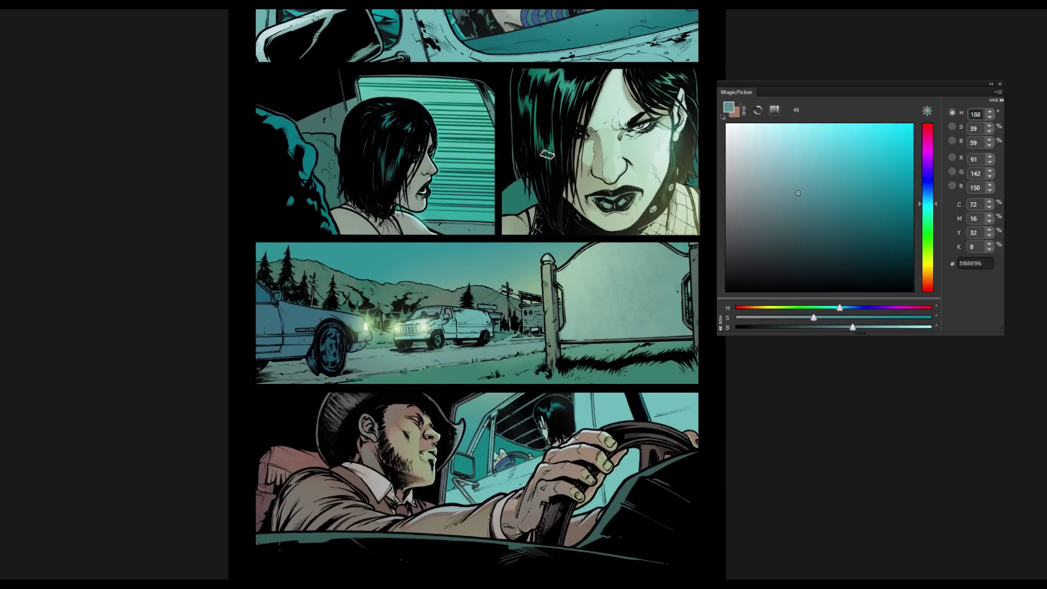
pyautogui.keyDown('alt'); pyautogui.click(301, 315); pyautogui.keyUp('alt')
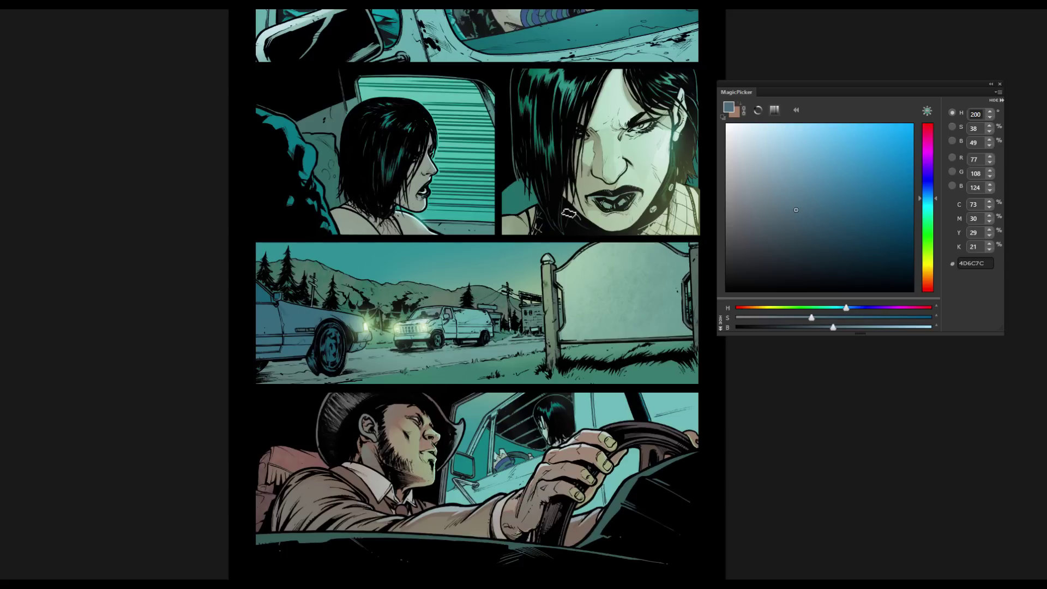
# Sample the van interior behind the driver in the first panel and the skin tone in the woman's close-up
pyautogui.moveTo(565, 160); pyautogui.dragTo(518, 313)
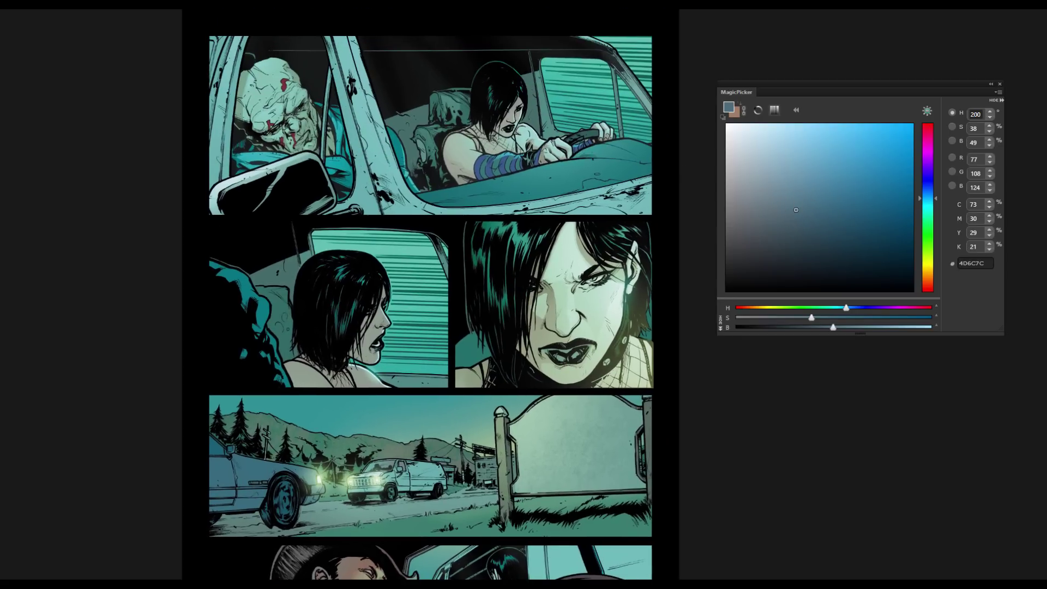
pyautogui.keyDown('alt'); pyautogui.click(426, 103); pyautogui.keyUp('alt')
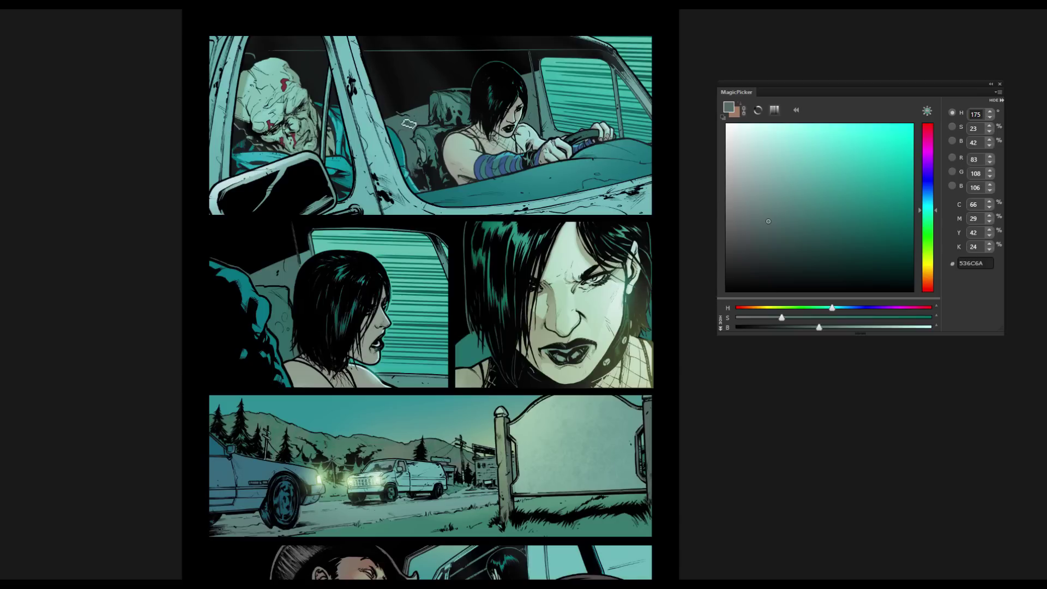
pyautogui.keyDown('alt'); pyautogui.click(422, 112); pyautogui.keyUp('alt')
pyautogui.keyDown('alt'); pyautogui.click(539, 327); pyautogui.keyUp('alt')
pyautogui.keyDown('alt'); pyautogui.click(544, 334); pyautogui.keyUp('alt')
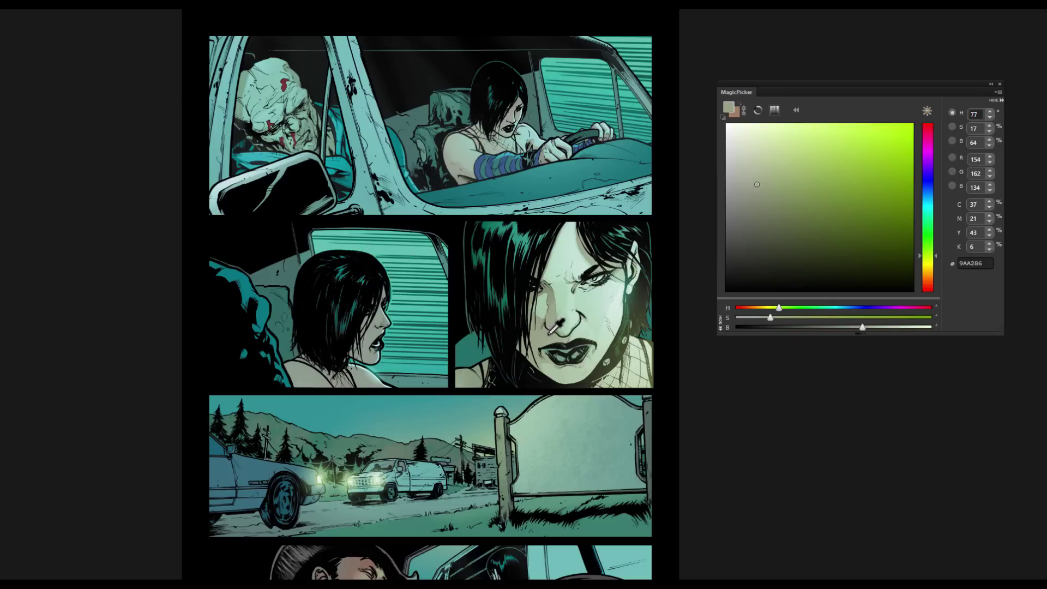
pyautogui.keyDown('alt'); pyautogui.click(542, 334); pyautogui.keyUp('alt')
# Shift the sampled skin color to a dark olive green around #313B19
pyautogui.moveTo(572, 264); pyautogui.dragTo(581, 261)
pyautogui.moveTo(829, 224)
pyautogui.mouseDown()
pyautogui.moveTo(803, 260)
pyautogui.moveTo(830, 237)
pyautogui.moveTo(833, 252)
pyautogui.mouseUp()
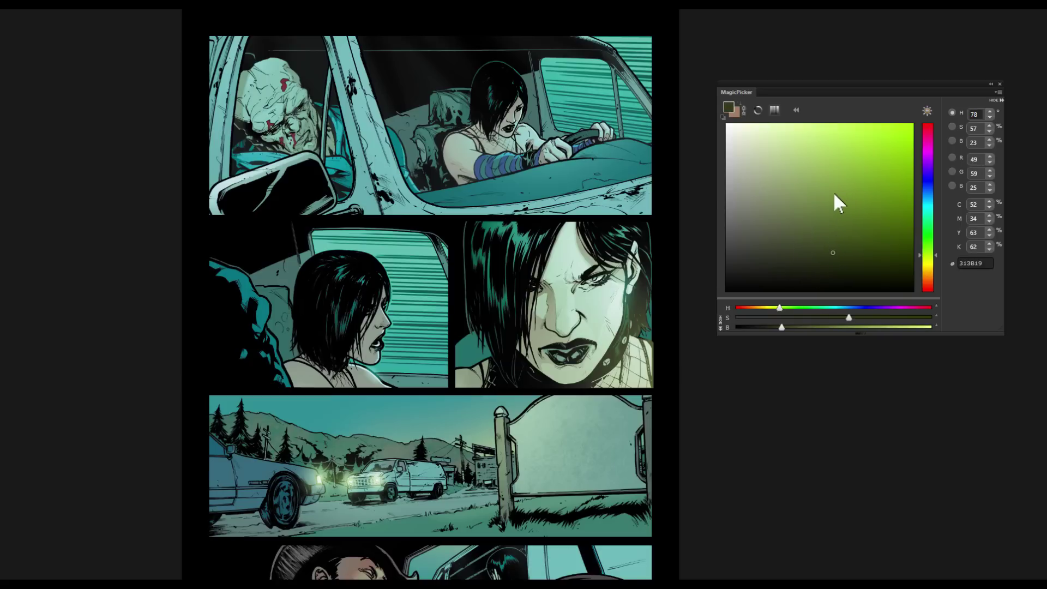
pyautogui.click(836, 257)
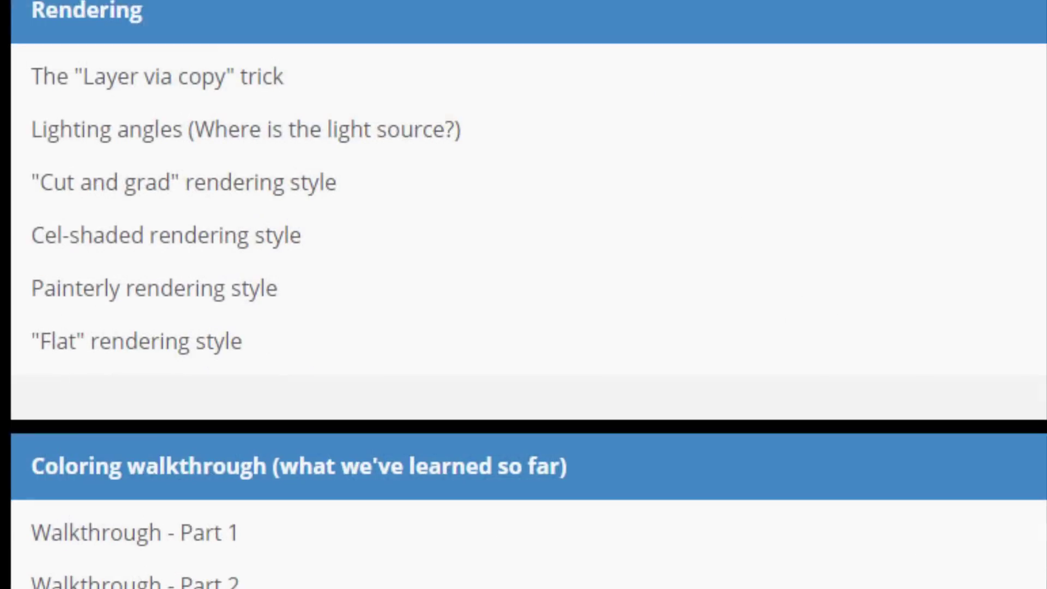
pyautogui.scroll(-3, 529, 295)
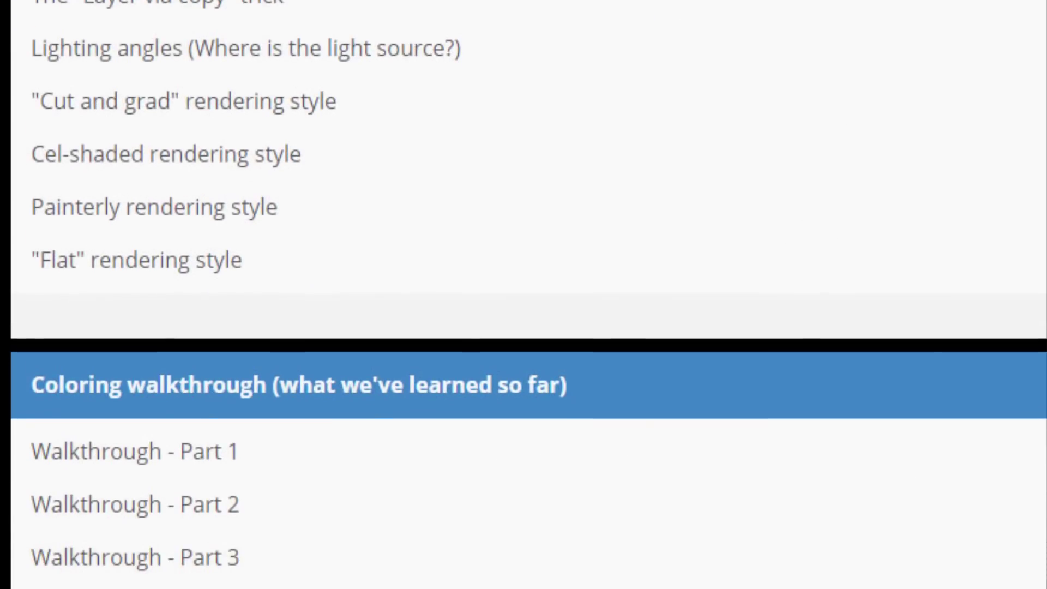